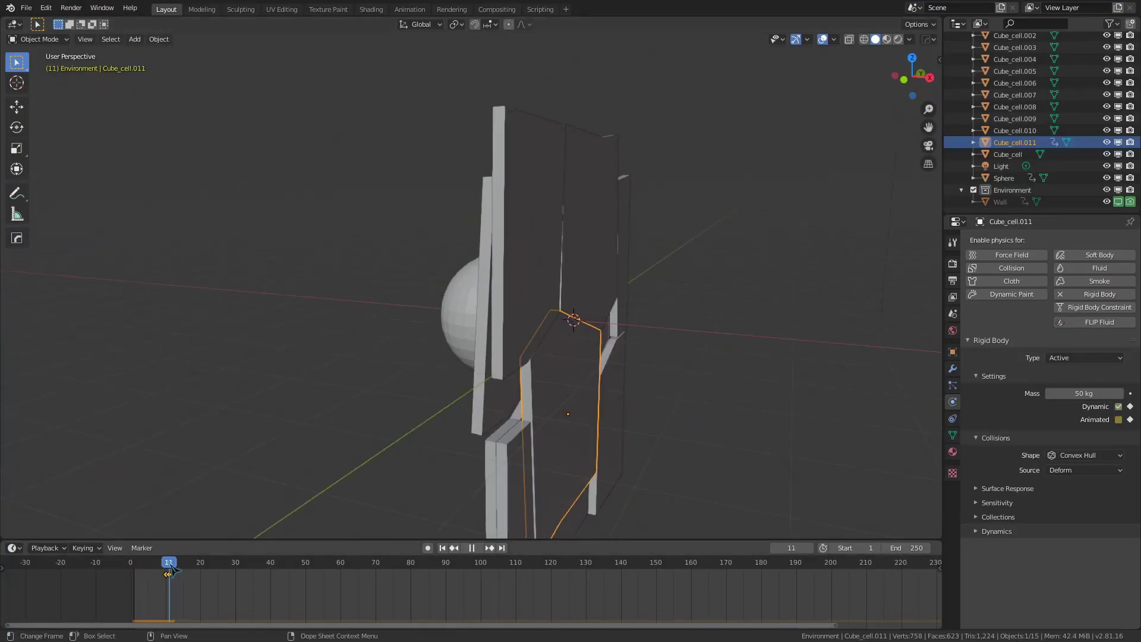
Step: Select all the wall pieces and link the active piece's animation data to them
{"action": "left_click_drag", "start_coordinate": [471, 140], "coordinate": [618, 529]}
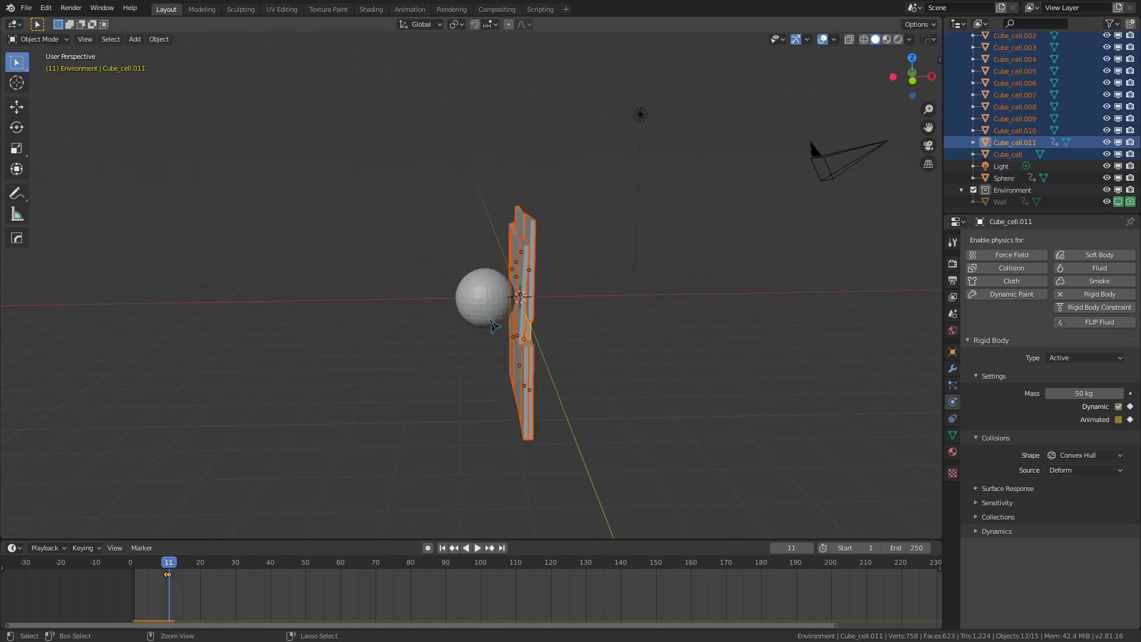
{"action": "key", "text": "ctrl+l"}
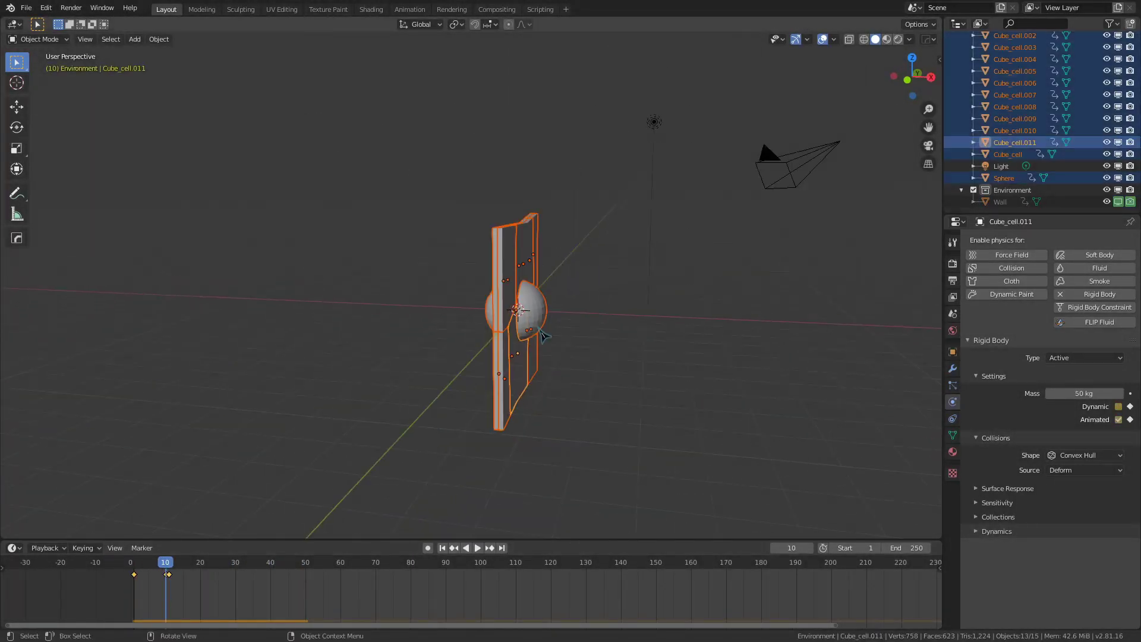
{"action": "right_click", "coordinate": [905, 330]}
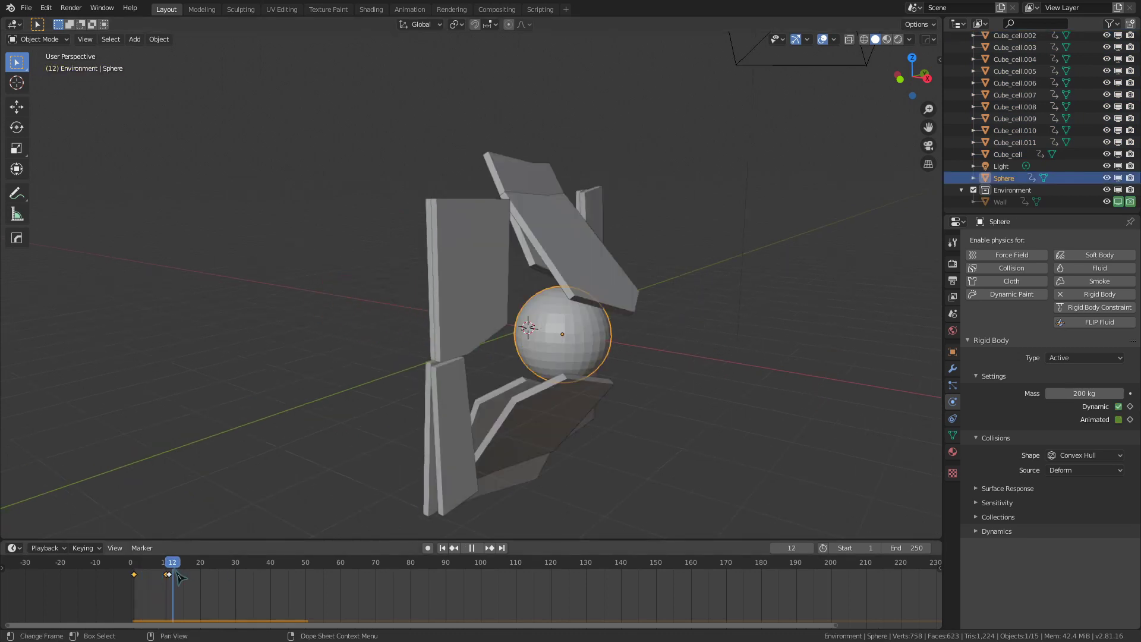
Step: Scrub and play the simulation around frames 10 to 12 to examine the sphere's impact on the wall
{"action": "left_click_drag", "start_coordinate": [177, 575], "coordinate": [172, 576]}
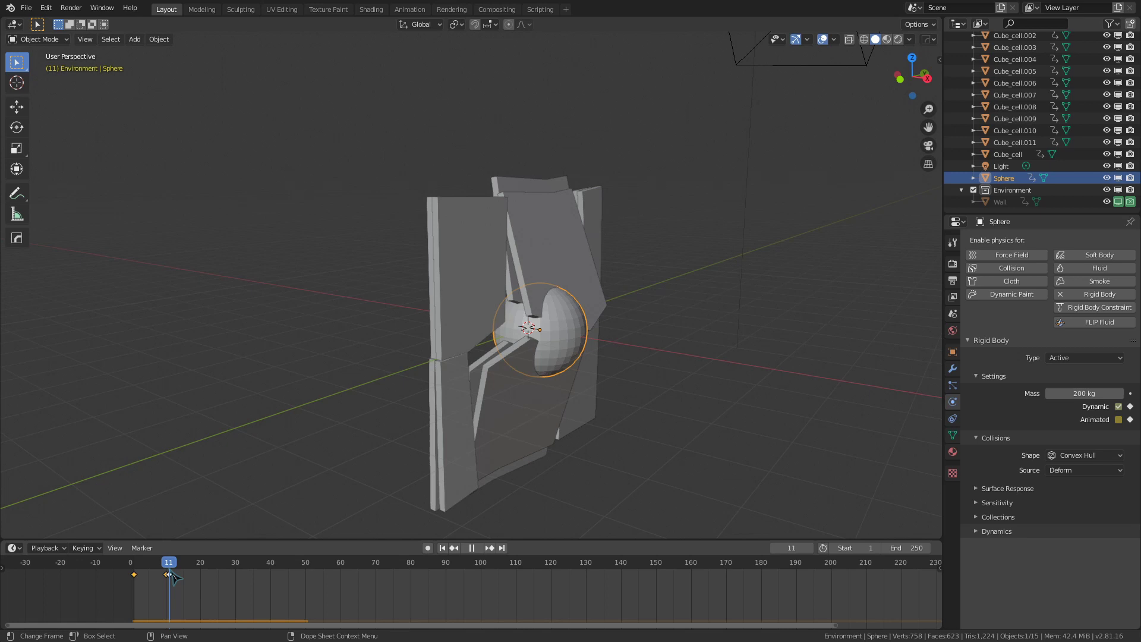
{"action": "left_click_drag", "start_coordinate": [173, 575], "coordinate": [166, 575]}
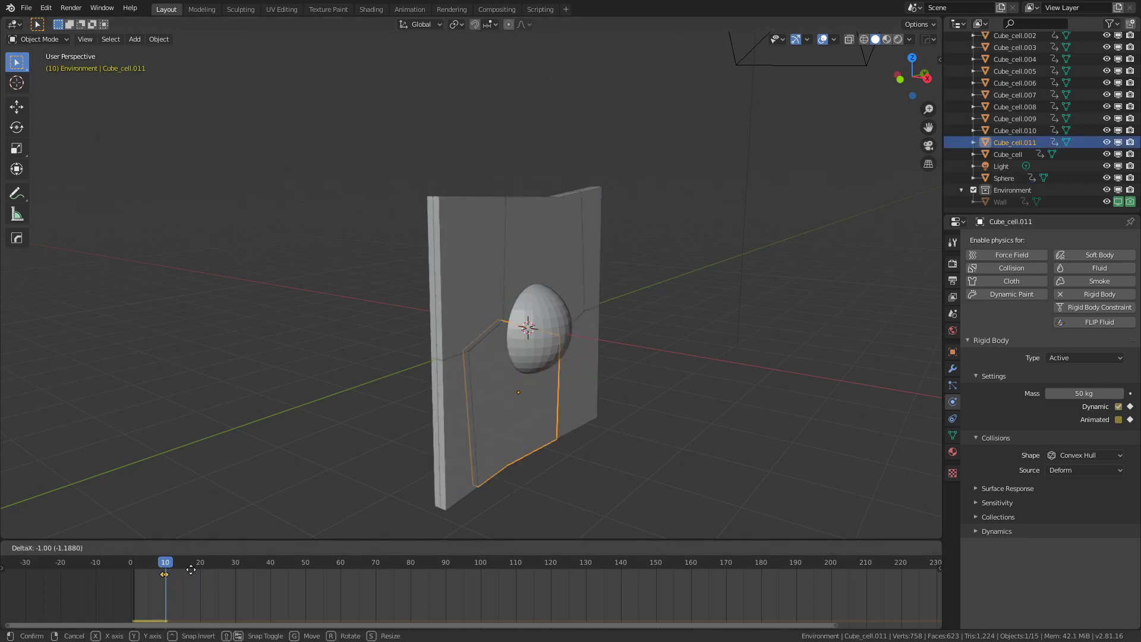
{"action": "key", "text": "shift+Left"}
{"action": "key", "text": "space"}
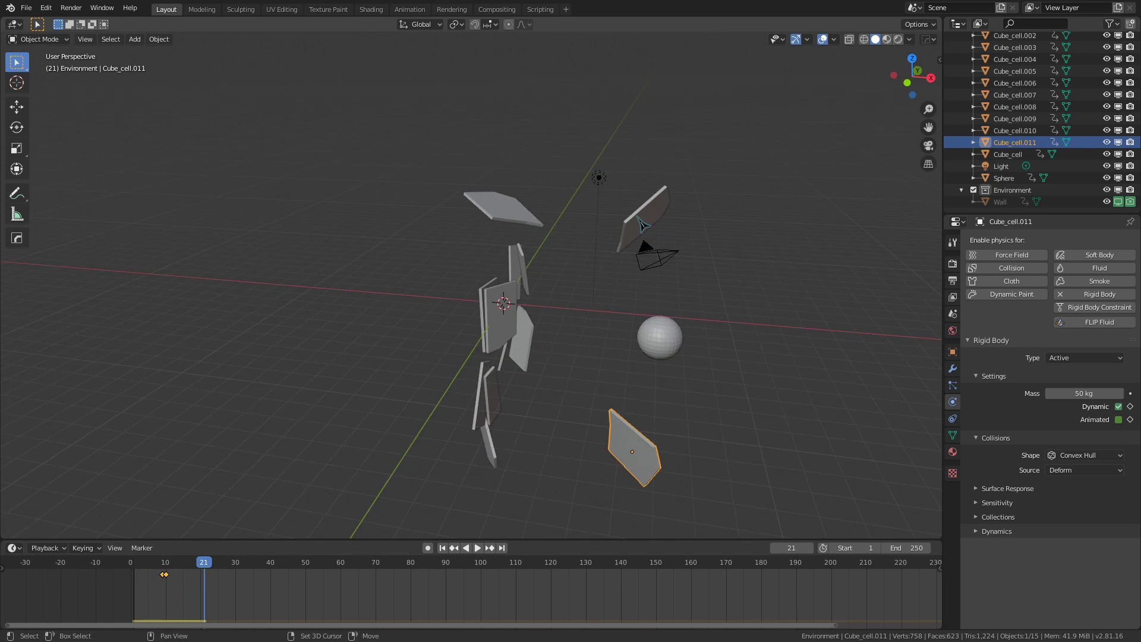
{"action": "left_click_drag", "start_coordinate": [433, 166], "coordinate": [542, 484]}
{"action": "key", "text": "KP_Decimal"}
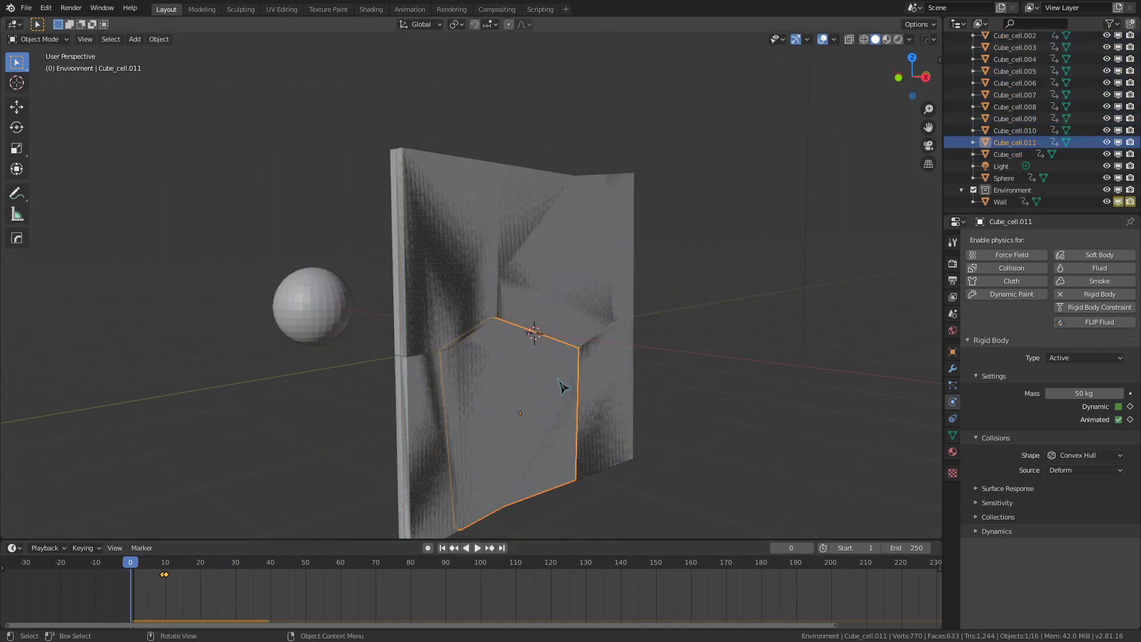
{"action": "scroll", "coordinate": [563, 387], "scroll_direction": "down", "scroll_amount": 3}
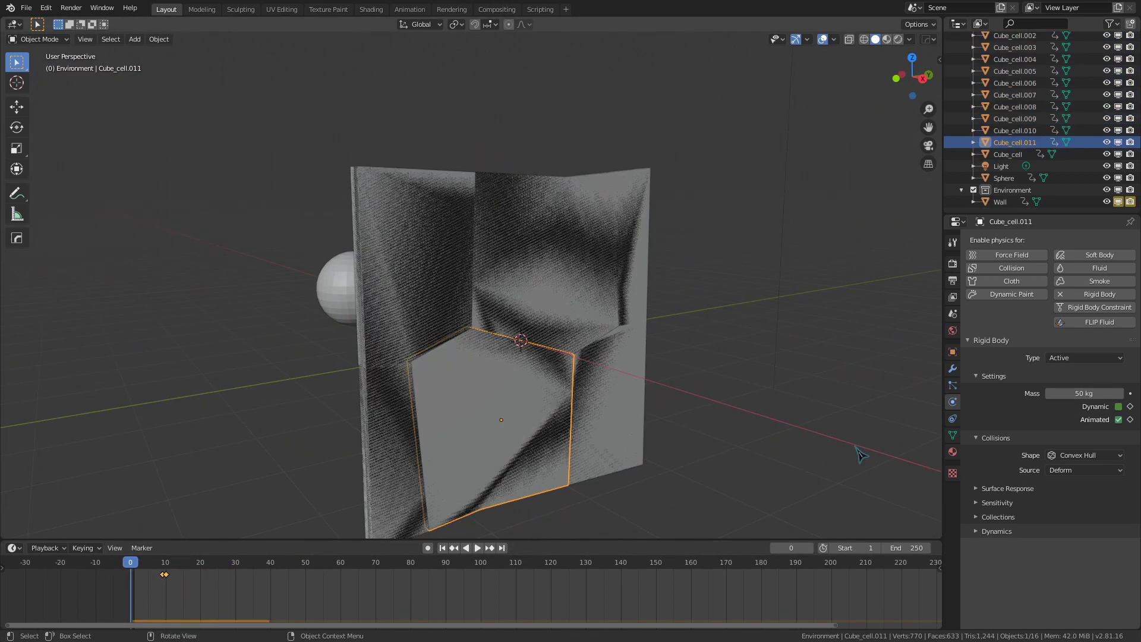
Step: Show the Rigid Body World settings and field weights in the scene properties
{"action": "left_click", "coordinate": [952, 313]}
{"action": "scroll", "coordinate": [1046, 416], "scroll_direction": "down", "scroll_amount": 3}
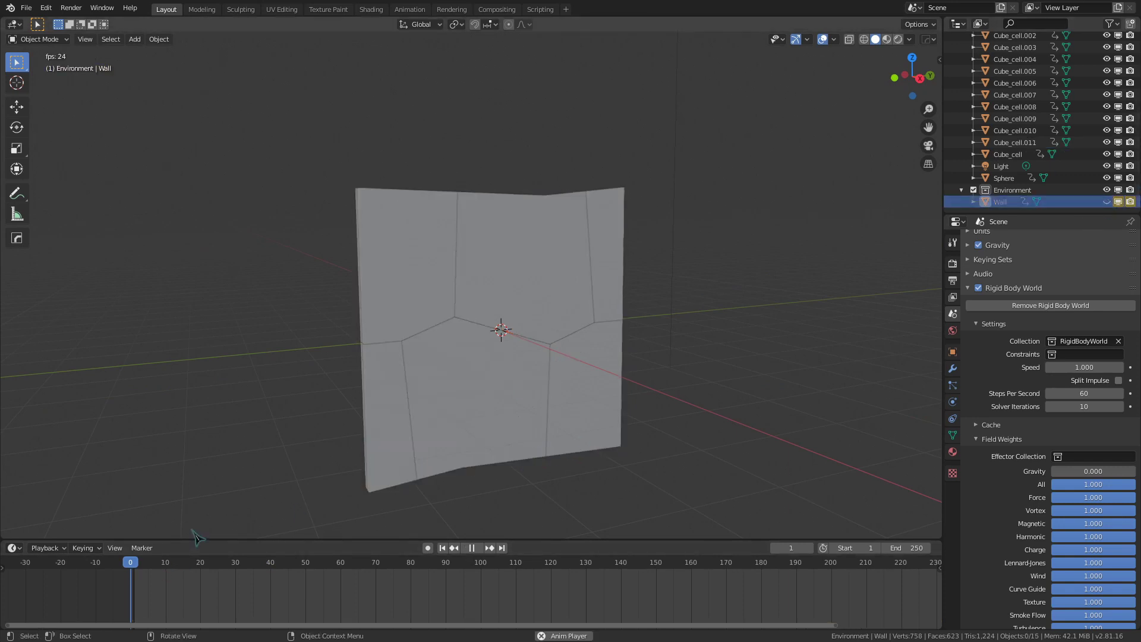
Step: Break the selected wall pieces into smaller fragments with Cell Fracture, using Own Particles as point source and a source limit of 100
{"action": "scroll", "coordinate": [547, 416], "scroll_direction": "down", "scroll_amount": 3}
{"action": "middle_click_drag", "start_coordinate": [547, 458], "coordinate": [564, 457]}
{"action": "key", "text": "F3"}
{"action": "key", "text": "Return"}
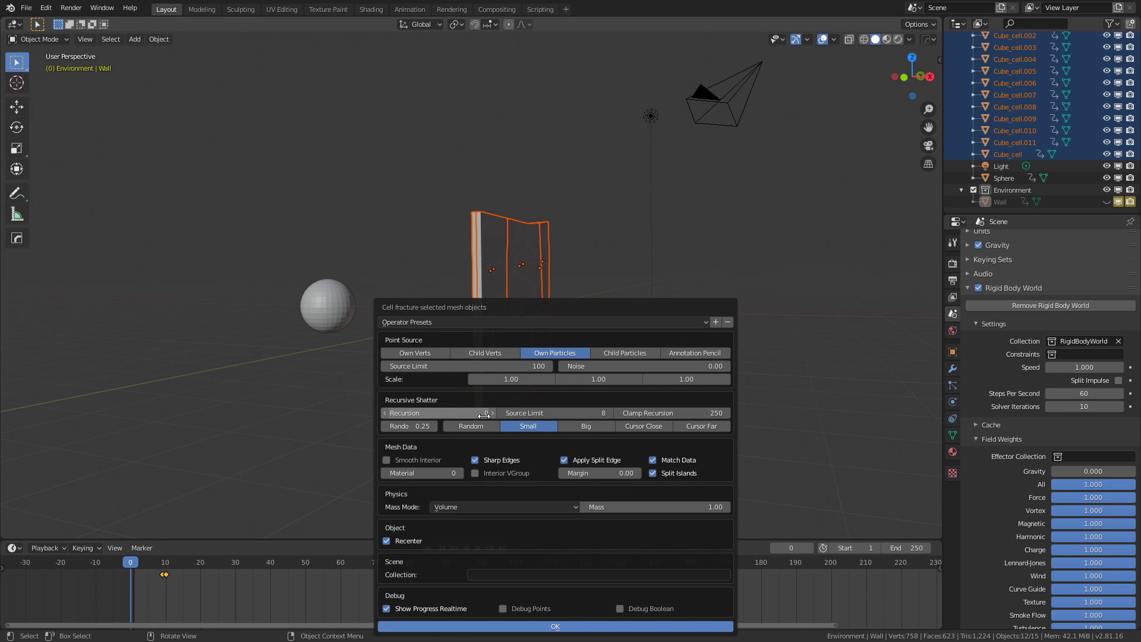
{"action": "key", "text": "Return"}
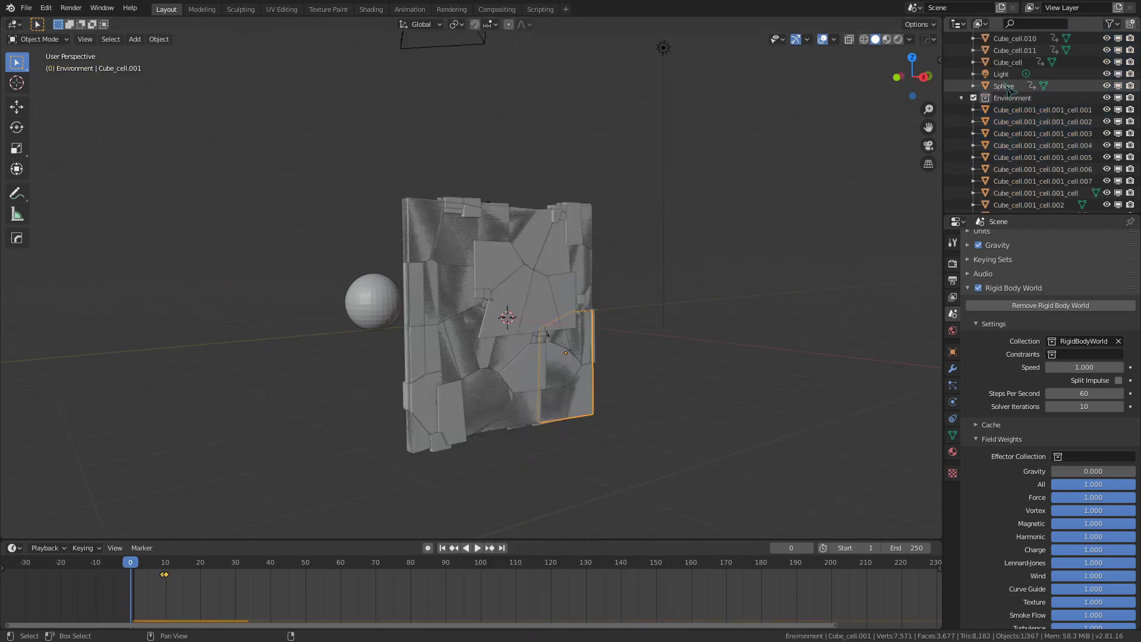
Step: Hide the original wall pieces, Cube_cell through Cube_cell.011, in the viewport and in renders
{"action": "left_click_drag", "start_coordinate": [1106, 74], "coordinate": [1107, 205]}
{"action": "scroll", "coordinate": [1040, 149], "scroll_direction": "down", "scroll_amount": 2}
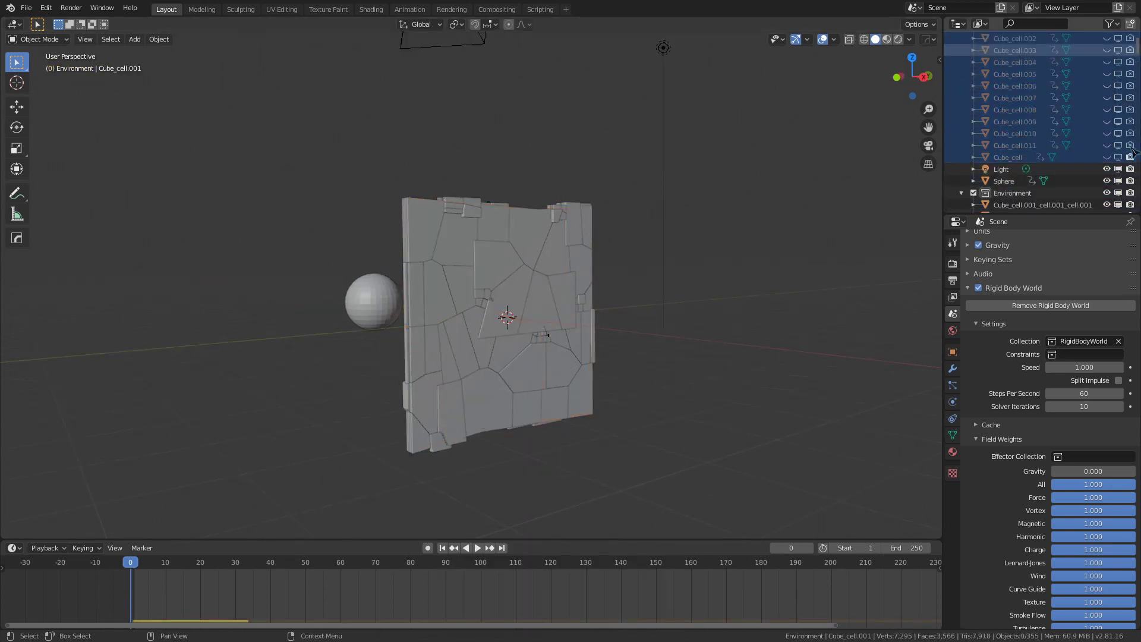
Step: Make a fragment near the wall's centre an active rigid body with a mass of 1 kg
{"action": "left_click", "coordinate": [464, 333]}
{"action": "scroll", "coordinate": [535, 386], "scroll_direction": "up", "scroll_amount": 3}
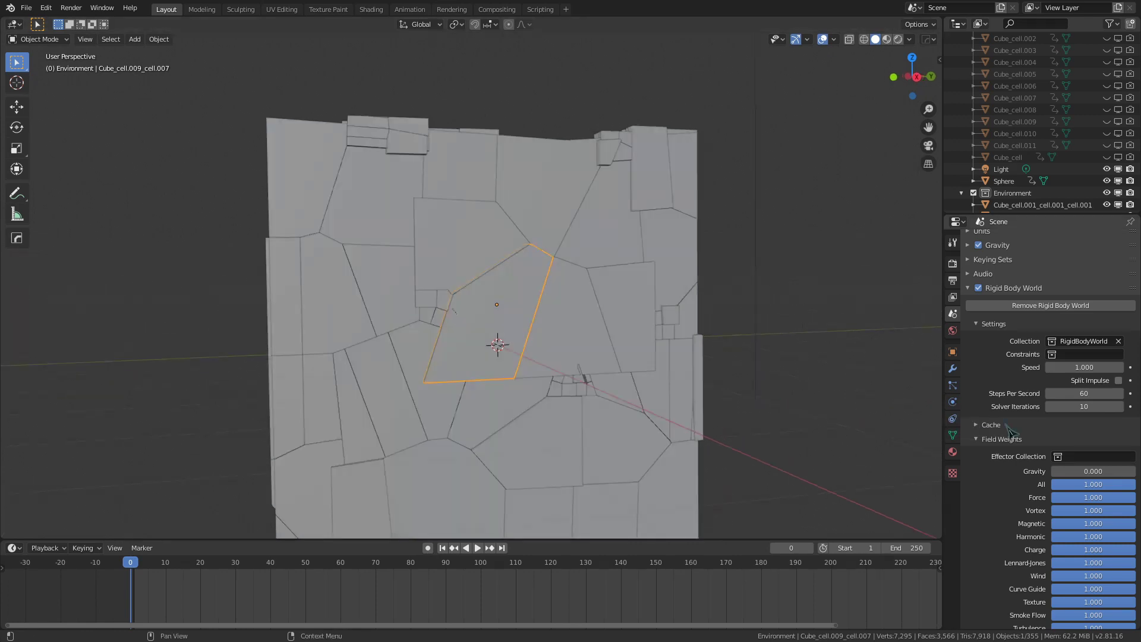
{"action": "left_click", "coordinate": [953, 402]}
Step: Select all the wall fragments and copy the active fragment's rigid body settings to them
{"action": "scroll", "coordinate": [514, 356], "scroll_direction": "down", "scroll_amount": 2}
{"action": "middle_click_drag", "start_coordinate": [535, 426], "coordinate": [561, 375]}
{"action": "key", "text": "a"}
{"action": "key", "text": "F3"}
{"action": "type", "text": "copy ri"}
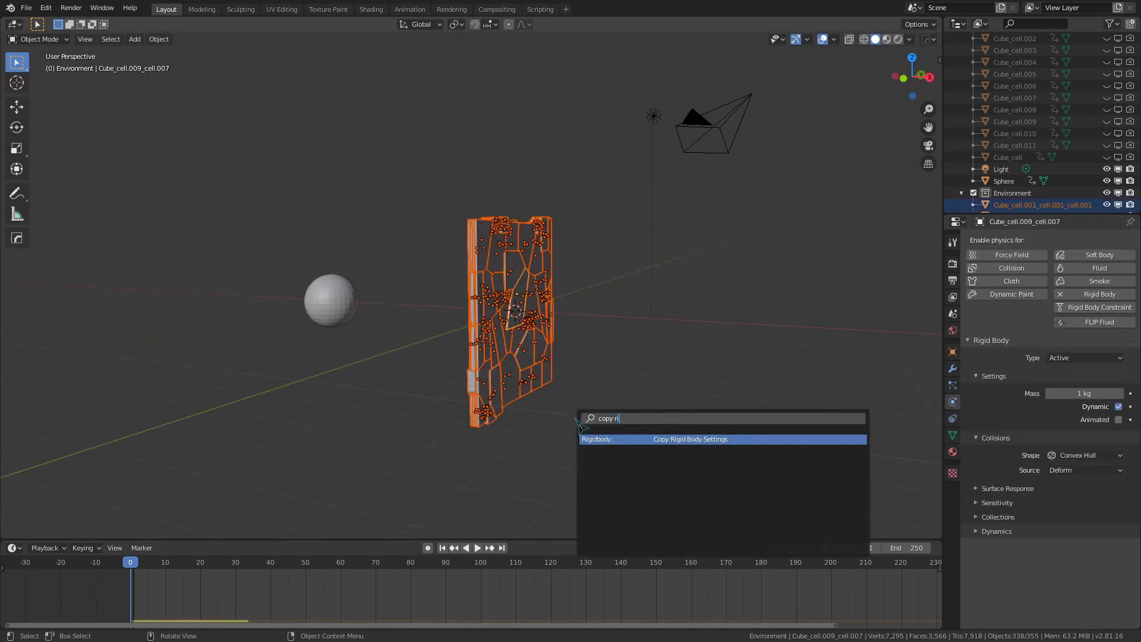
{"action": "key", "text": "Return"}
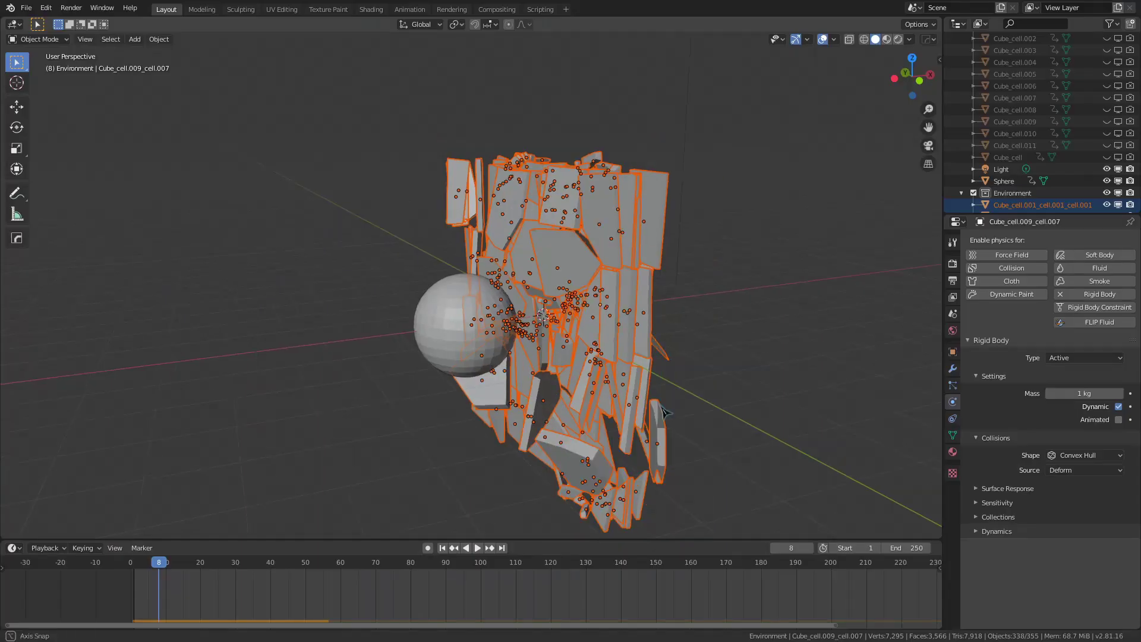
Step: Switch off the keyframed Animated option of a fragment near the wall's centre at frame 10
{"action": "left_click", "coordinate": [533, 365]}
{"action": "key", "text": "Left"}
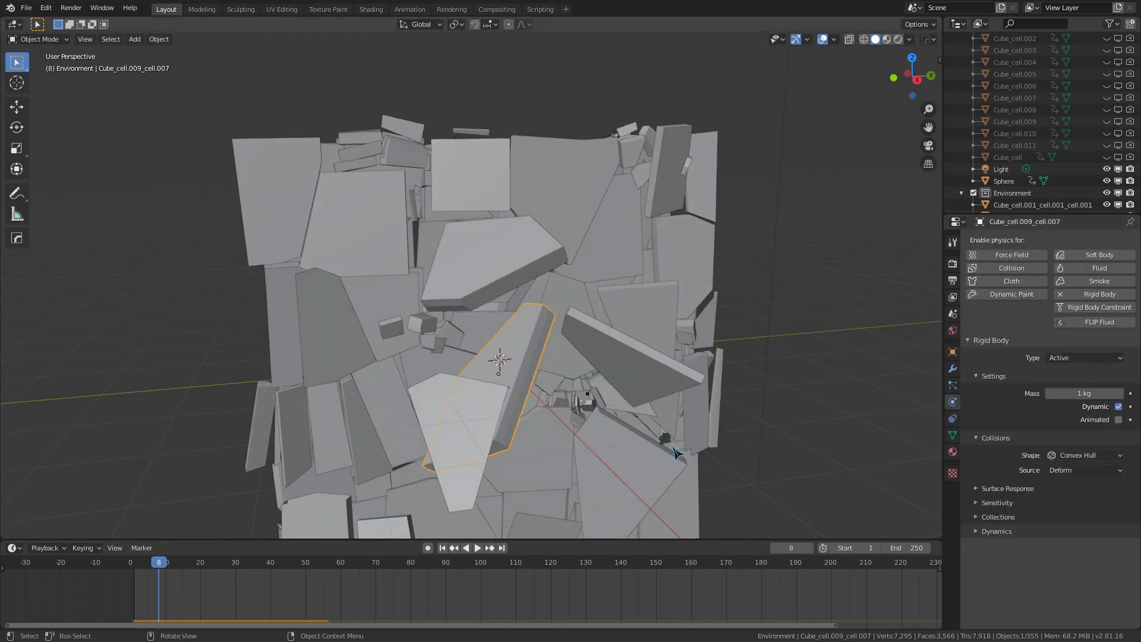
{"action": "key", "text": "Left"}
{"action": "middle_click_drag", "start_coordinate": [561, 445], "coordinate": [518, 290]}
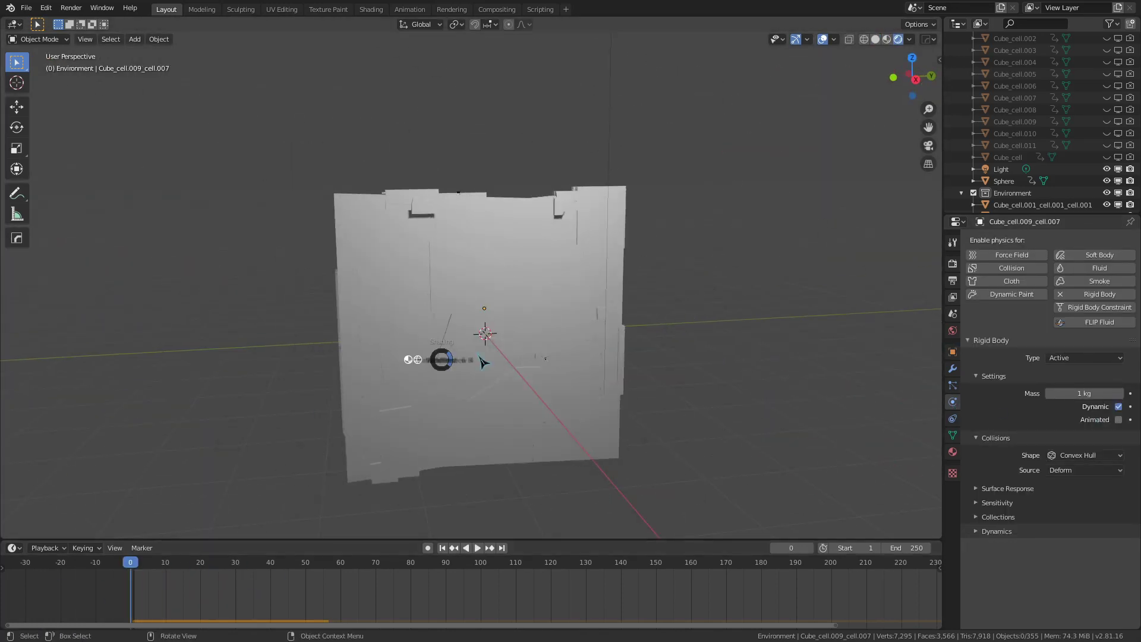
{"action": "left_click", "coordinate": [484, 362]}
{"action": "key", "text": "space"}
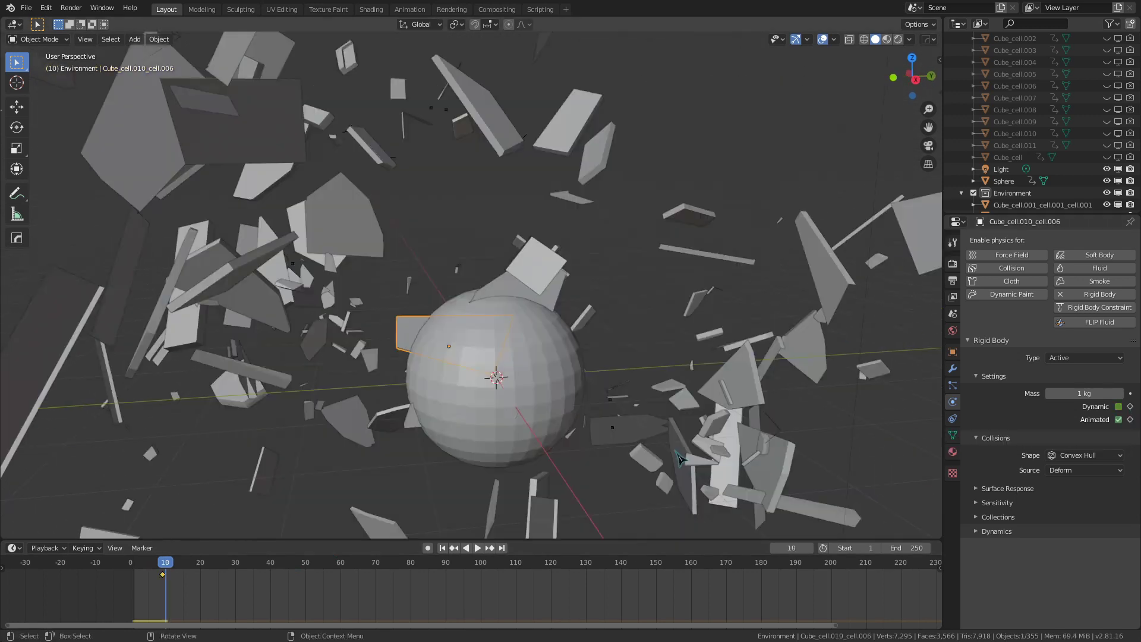
{"action": "left_click", "coordinate": [1119, 420]}
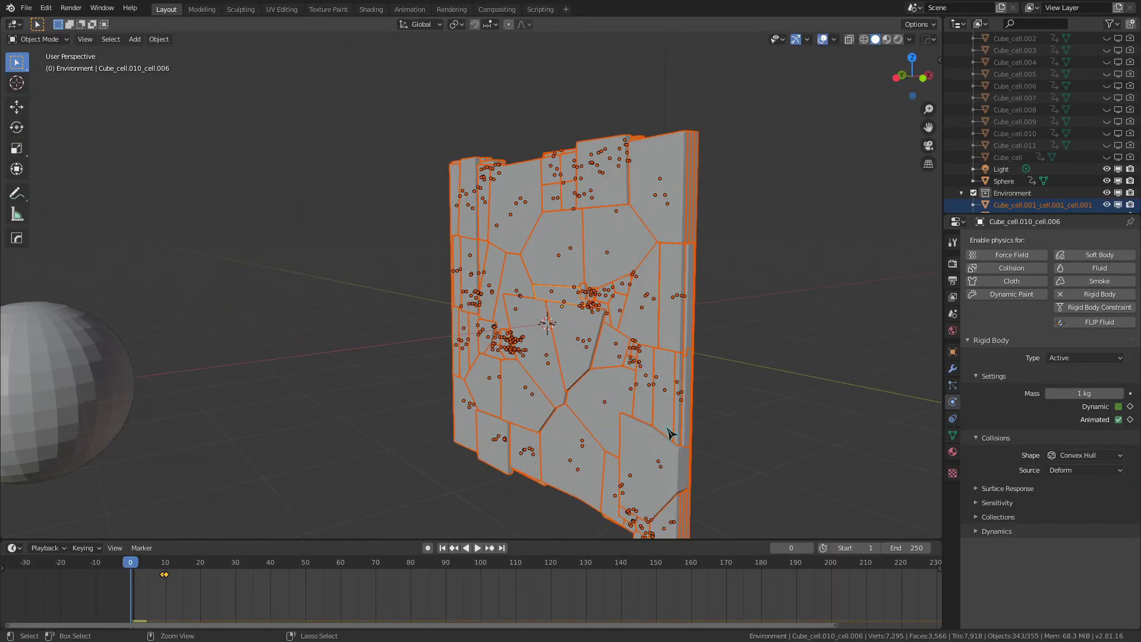
Step: Rewind the animation and reposition the camera view of the fractured wall with walk navigation
{"action": "middle_click_drag", "start_coordinate": [671, 433], "coordinate": [279, 523]}
{"action": "key", "text": "Escape"}
{"action": "key", "text": "shift+Left"}
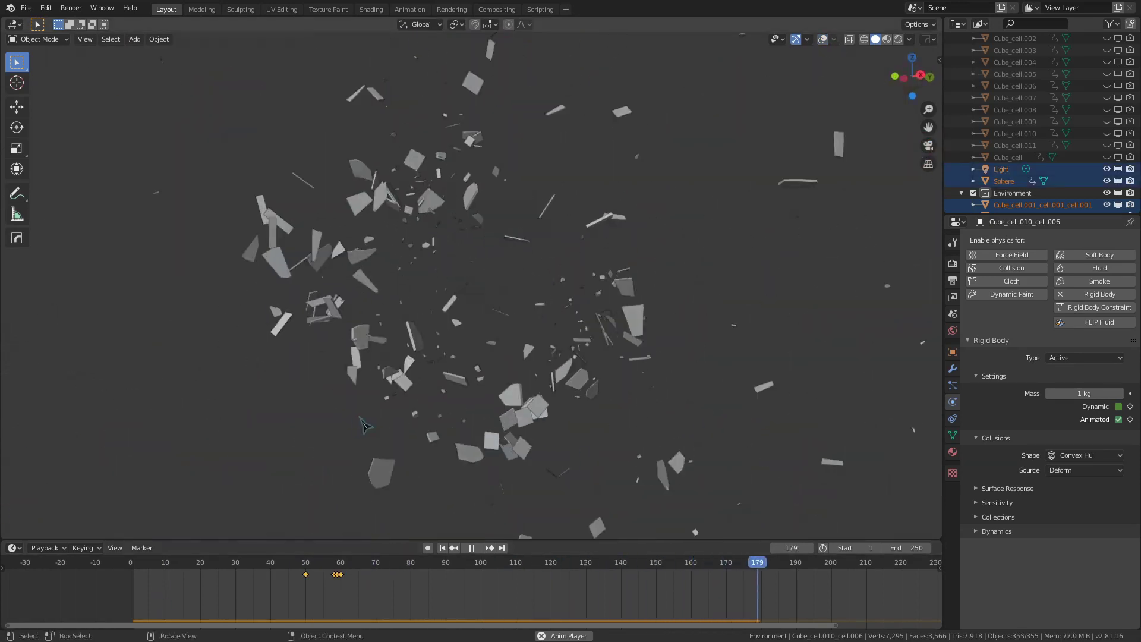
{"action": "key", "text": "KP_0"}
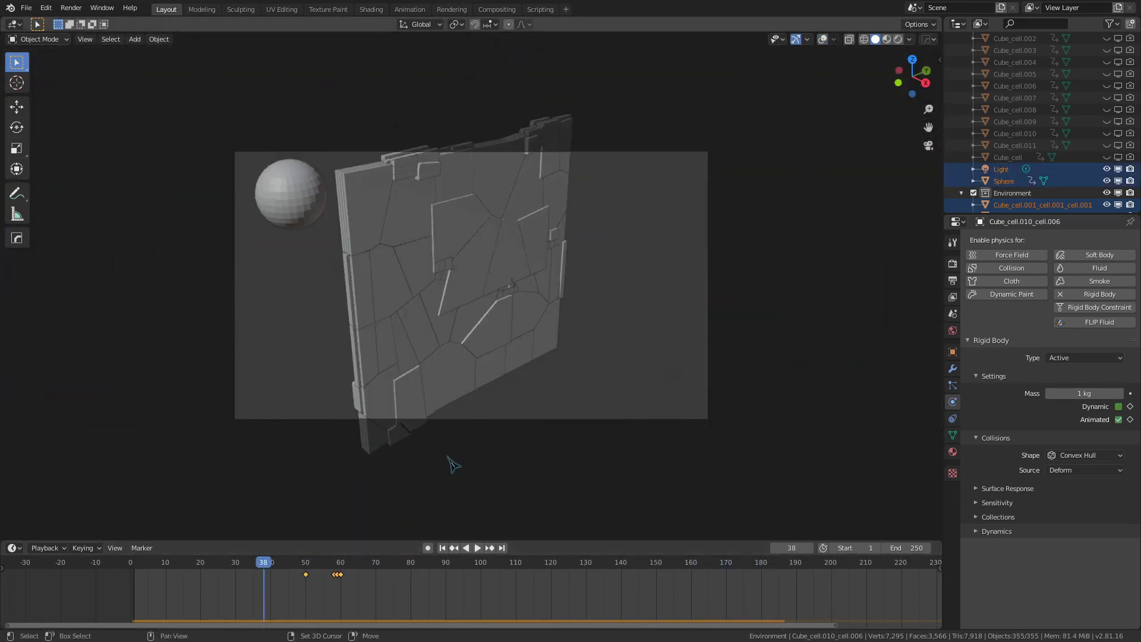
{"action": "key", "text": "shift+grave"}
{"action": "key", "text": "s"}
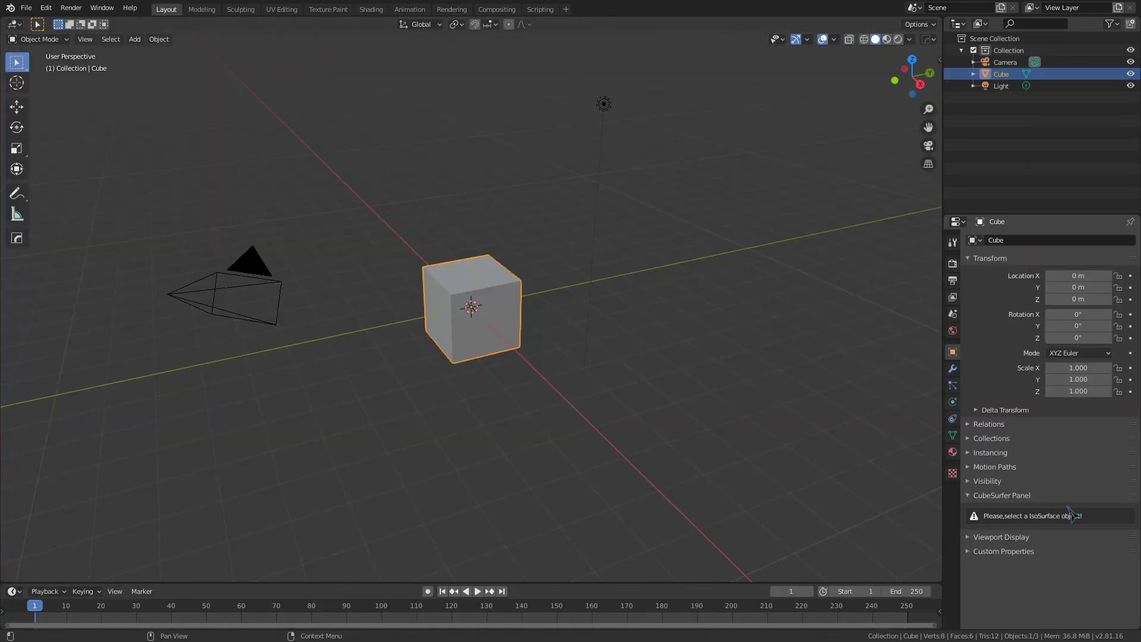
Step: Enable Rigid Body physics on the default cube
{"action": "scroll", "coordinate": [549, 458], "scroll_direction": "up", "scroll_amount": 4}
{"action": "left_click", "coordinate": [637, 284]}
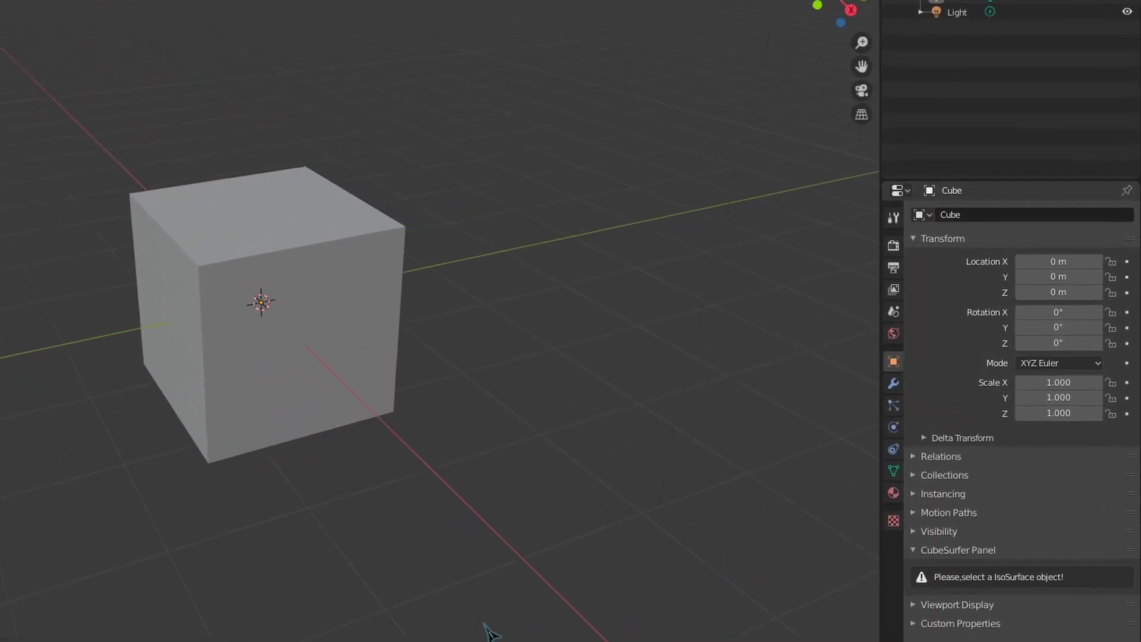
{"action": "left_click", "coordinate": [340, 398]}
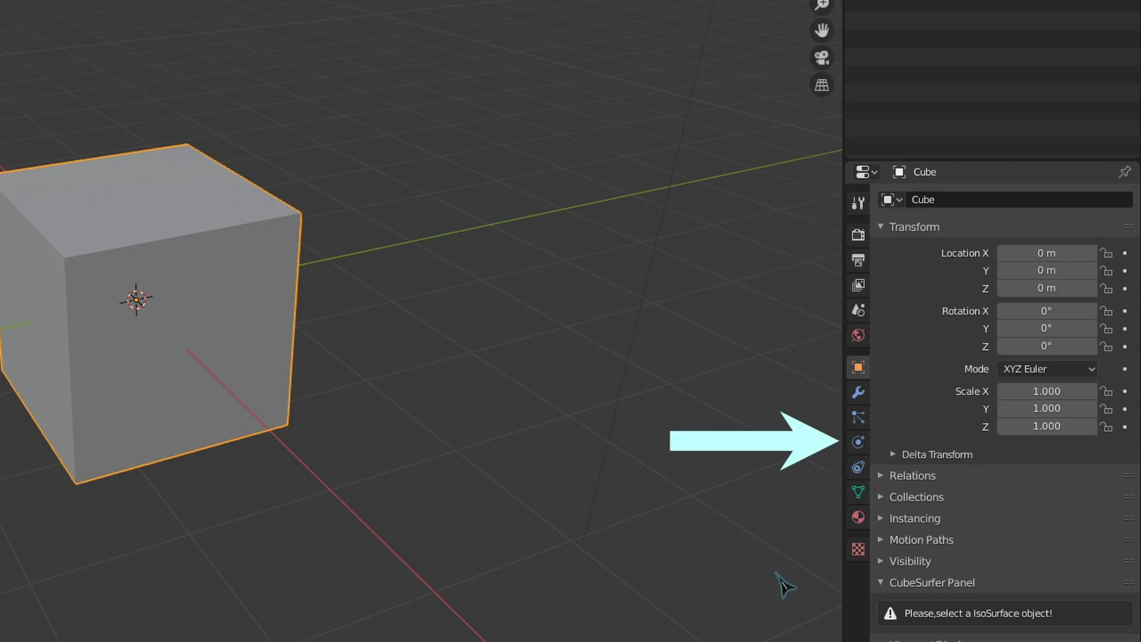
{"action": "left_click", "coordinate": [858, 441]}
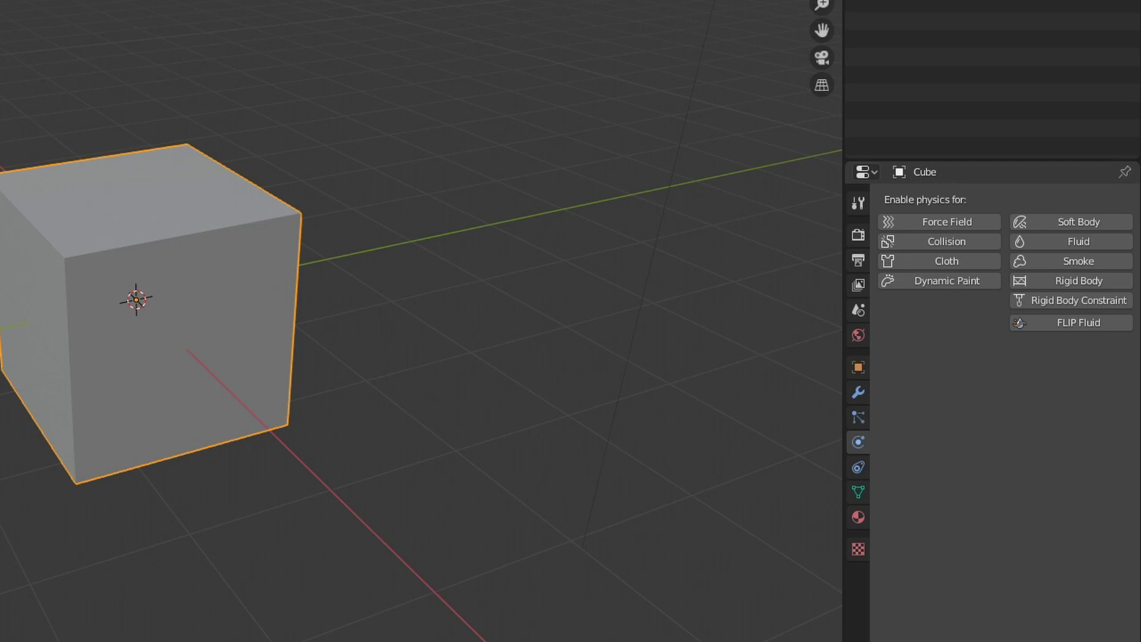
{"action": "left_click", "coordinate": [1073, 280]}
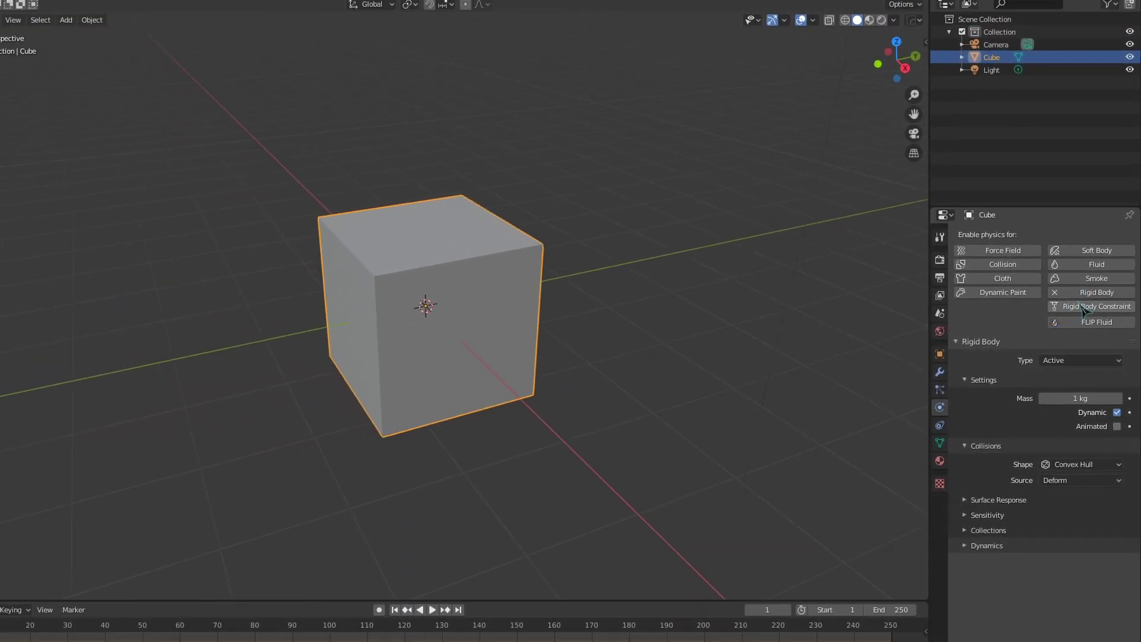
Step: Play the simulation to watch how the cube behaves, and return to the first frame
{"action": "scroll", "coordinate": [468, 512], "scroll_direction": "down", "scroll_amount": 5}
{"action": "key", "text": "space"}
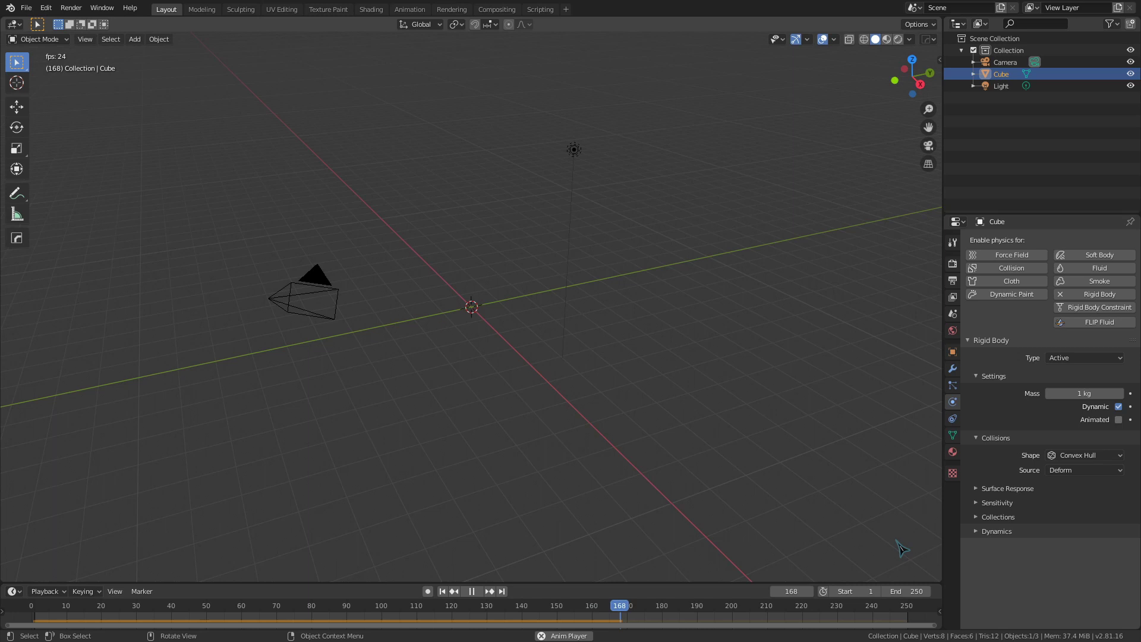
{"action": "key", "text": "shift+Left"}
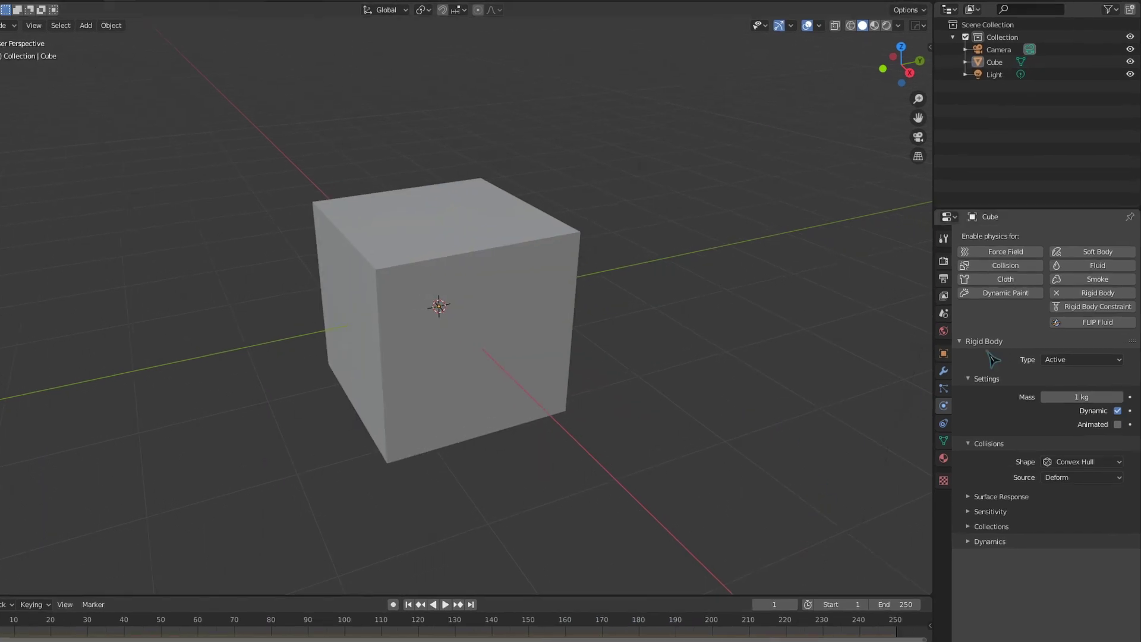
{"action": "left_click", "coordinate": [1034, 370]}
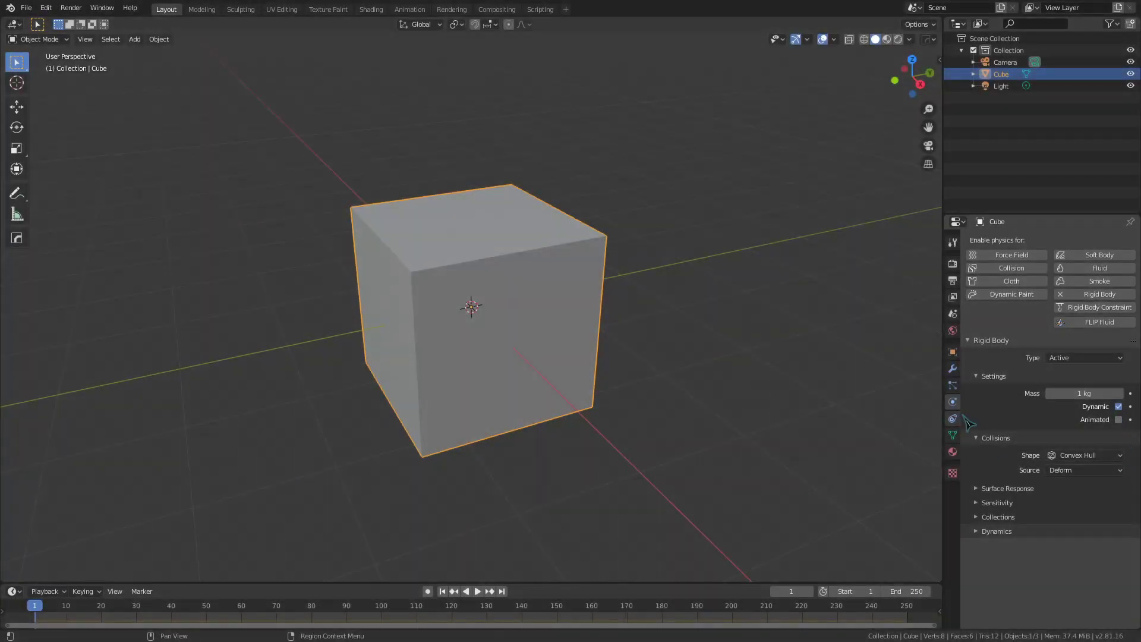
Step: Remove the cube's rigid body and enable Rigid Body physics on it again
{"action": "left_click", "coordinate": [1098, 294]}
{"action": "scroll", "coordinate": [679, 470], "scroll_direction": "down", "scroll_amount": 5}
{"action": "left_click", "coordinate": [682, 464]}
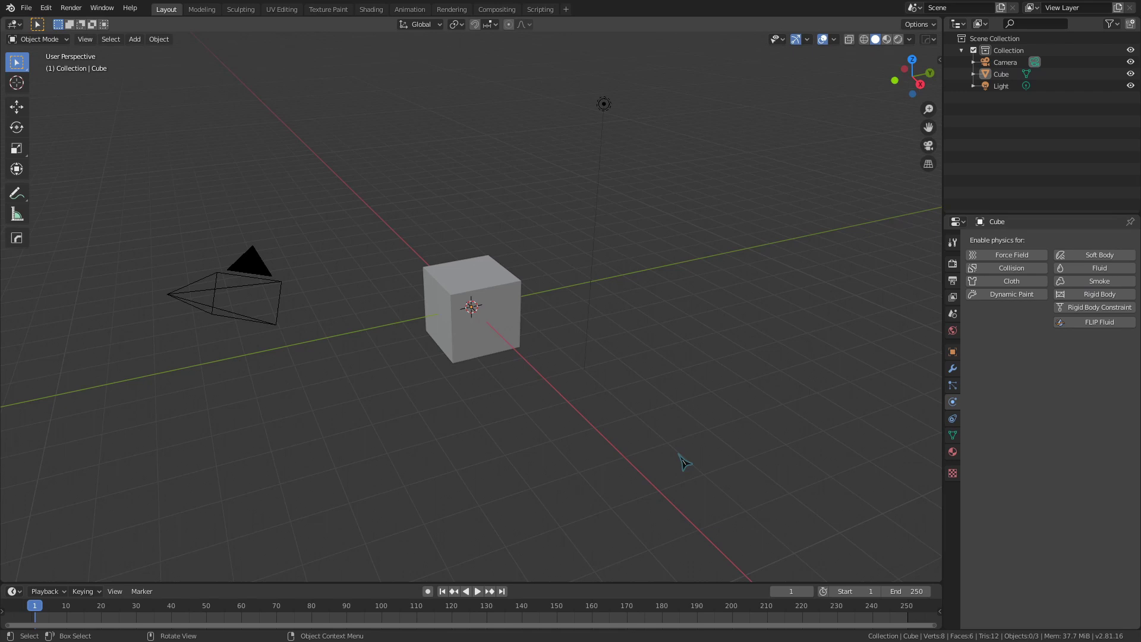
{"action": "scroll", "coordinate": [685, 459], "scroll_direction": "up", "scroll_amount": 2}
{"action": "left_click", "coordinate": [514, 297]}
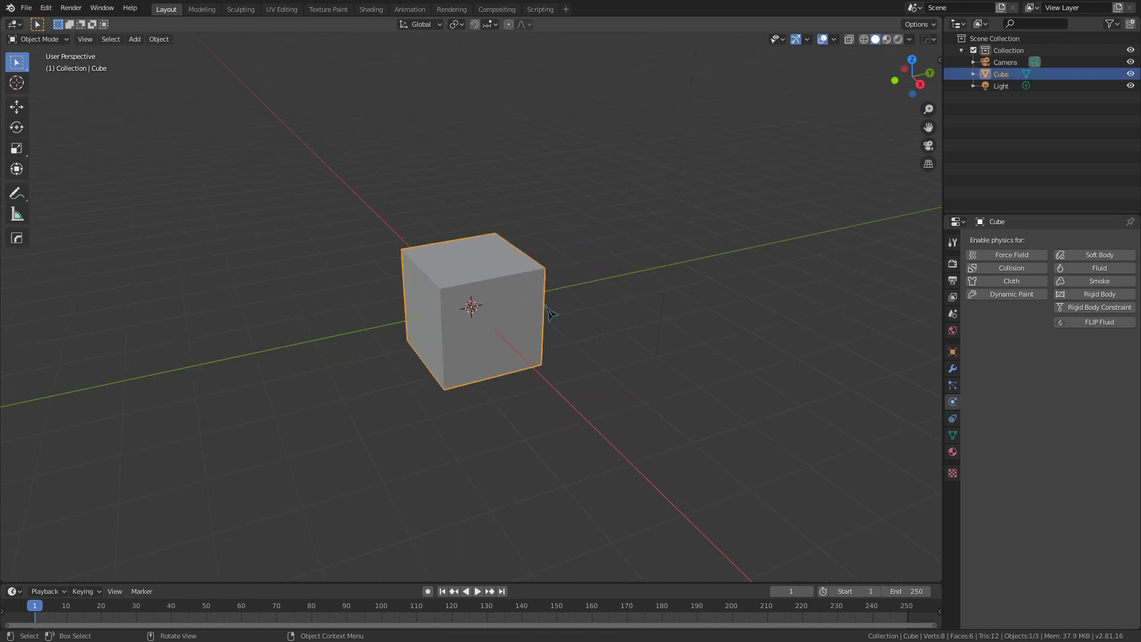
{"action": "left_click", "coordinate": [1076, 296]}
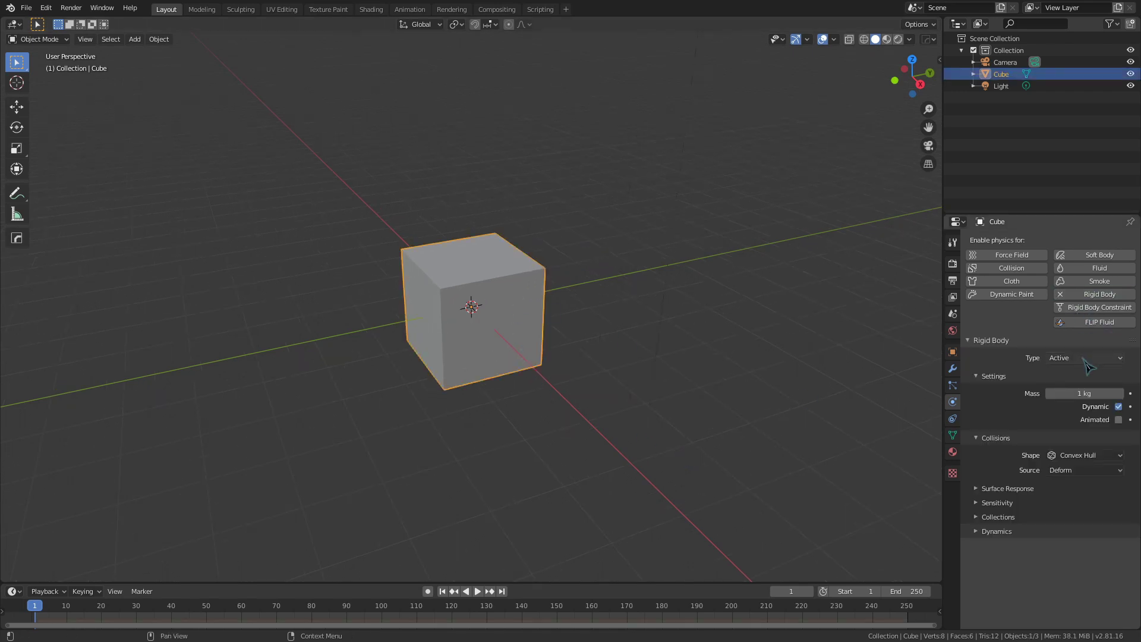
Step: Play and scrub the simulation to examine the cube's fall, and return the timeline to frame 0
{"action": "scroll", "coordinate": [603, 415], "scroll_direction": "down", "scroll_amount": 5}
{"action": "key", "text": "space"}
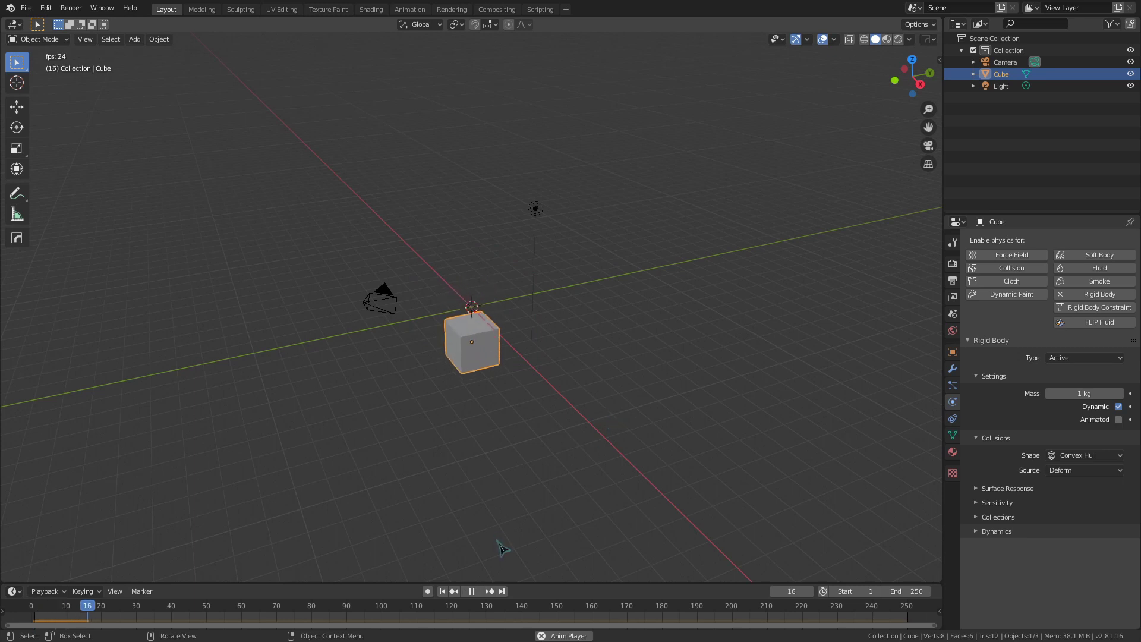
{"action": "key", "text": "space"}
{"action": "left_click_drag", "start_coordinate": [198, 606], "coordinate": [961, 588]}
{"action": "scroll", "coordinate": [782, 421], "scroll_direction": "up", "scroll_amount": 3}
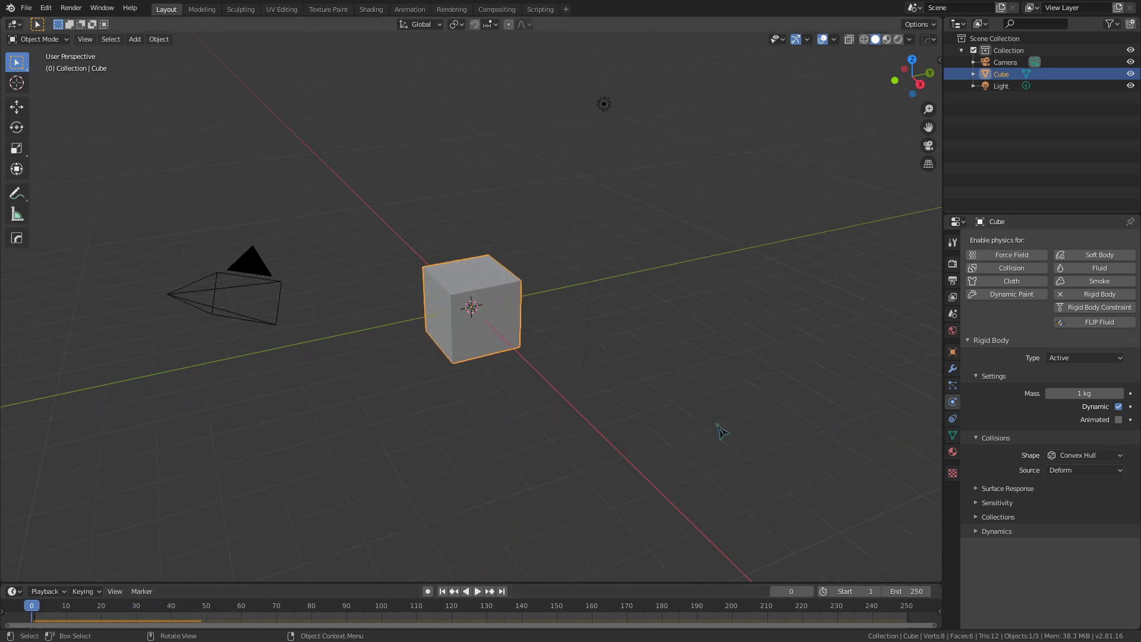
Step: Move the cube straight up along the Z axis, well above the grid floor
{"action": "key", "text": "g"}
{"action": "key", "text": "z"}
{"action": "left_click", "coordinate": [689, 261]}
Step: Add a plane at the world origin and scale it up into a large floor beneath the cube
{"action": "key", "text": "shift+a"}
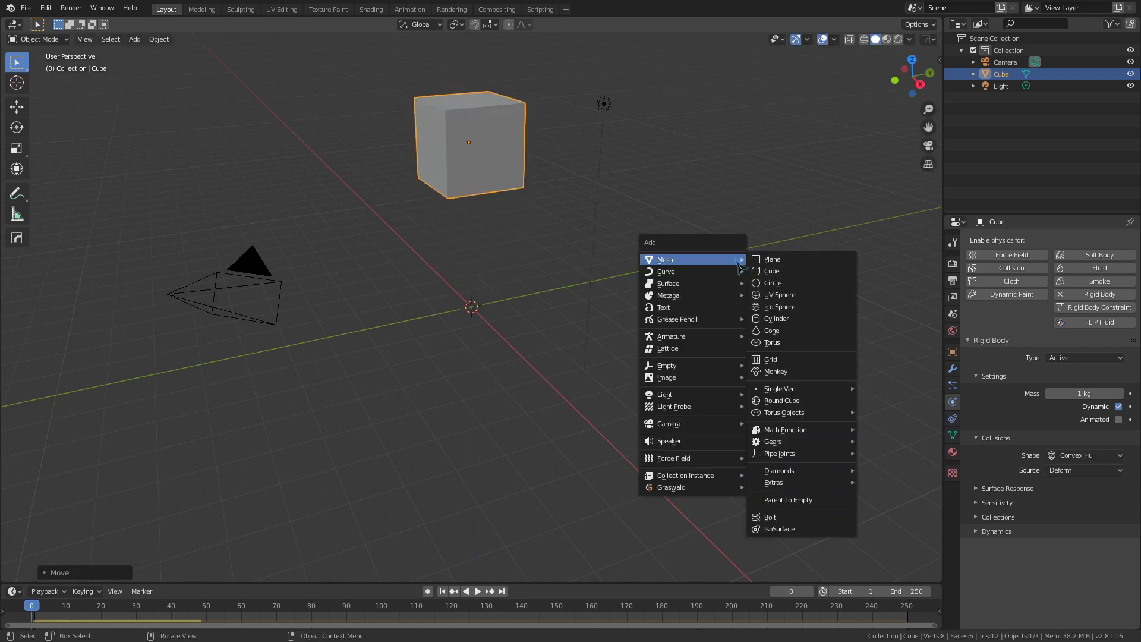
{"action": "left_click", "coordinate": [770, 260]}
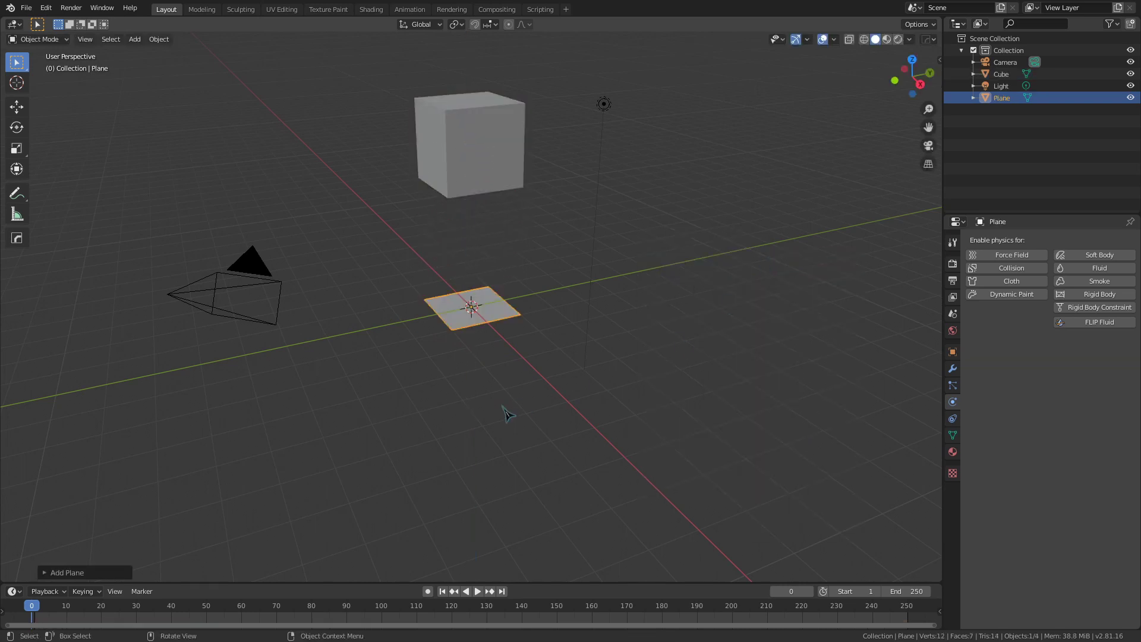
{"action": "key", "text": "s"}
{"action": "left_click", "coordinate": [688, 410]}
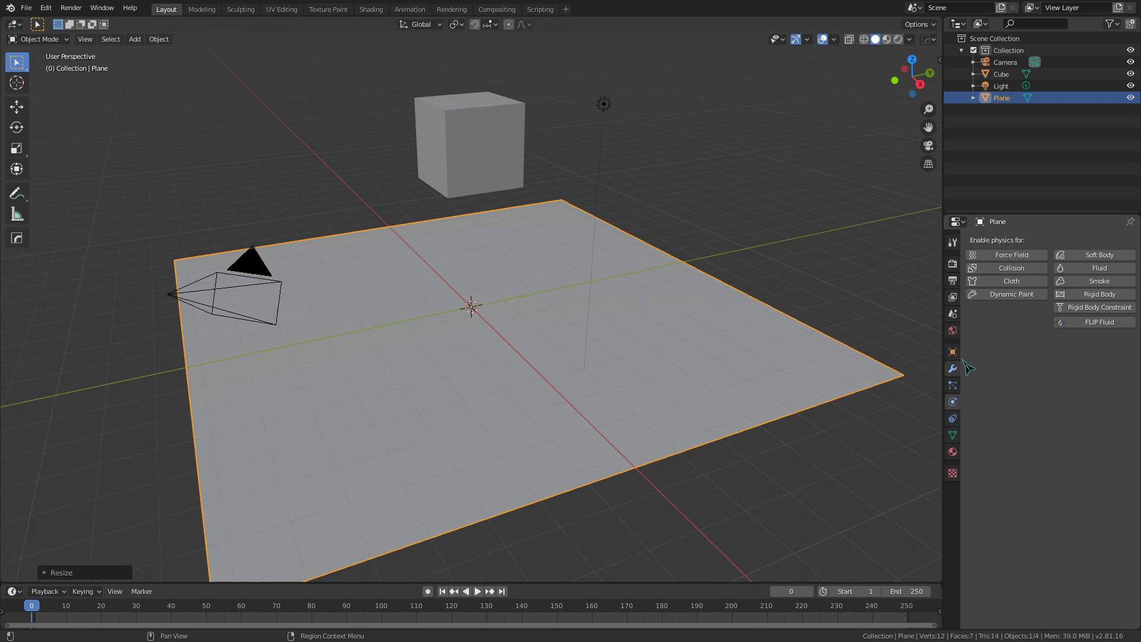
Step: Enable Rigid Body physics on the floor plane and set its type to Passive
{"action": "left_click", "coordinate": [1096, 294]}
{"action": "left_click", "coordinate": [1083, 357]}
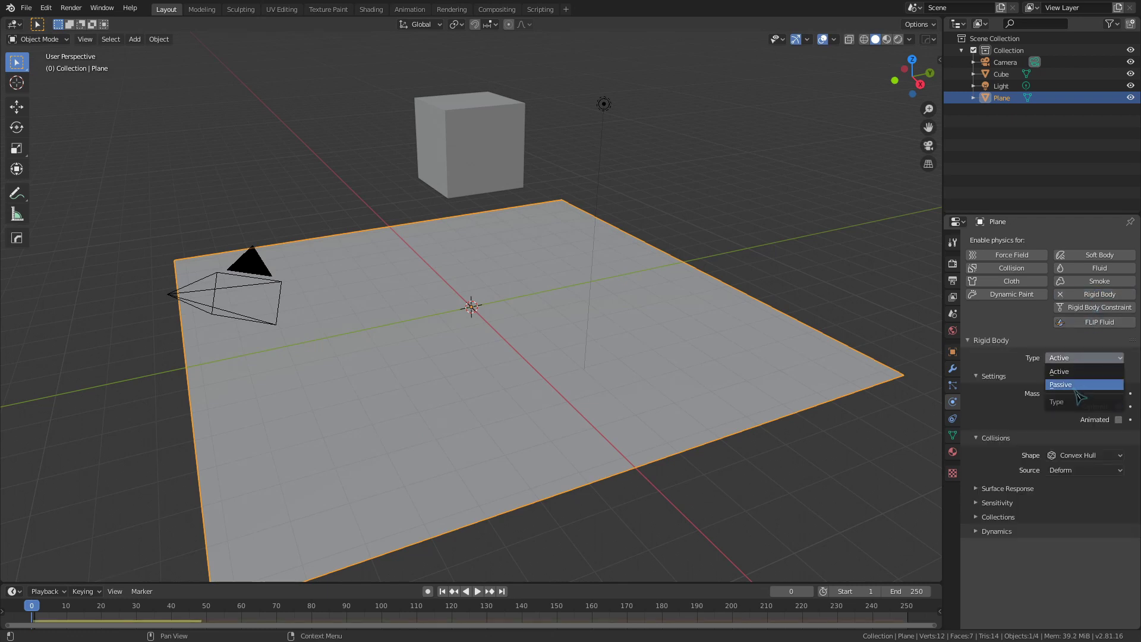
{"action": "left_click", "coordinate": [1078, 383]}
Step: Play the simulation to watch the cube fall onto the plane, and return to the starting frame
{"action": "scroll", "coordinate": [713, 505], "scroll_direction": "down", "scroll_amount": 4}
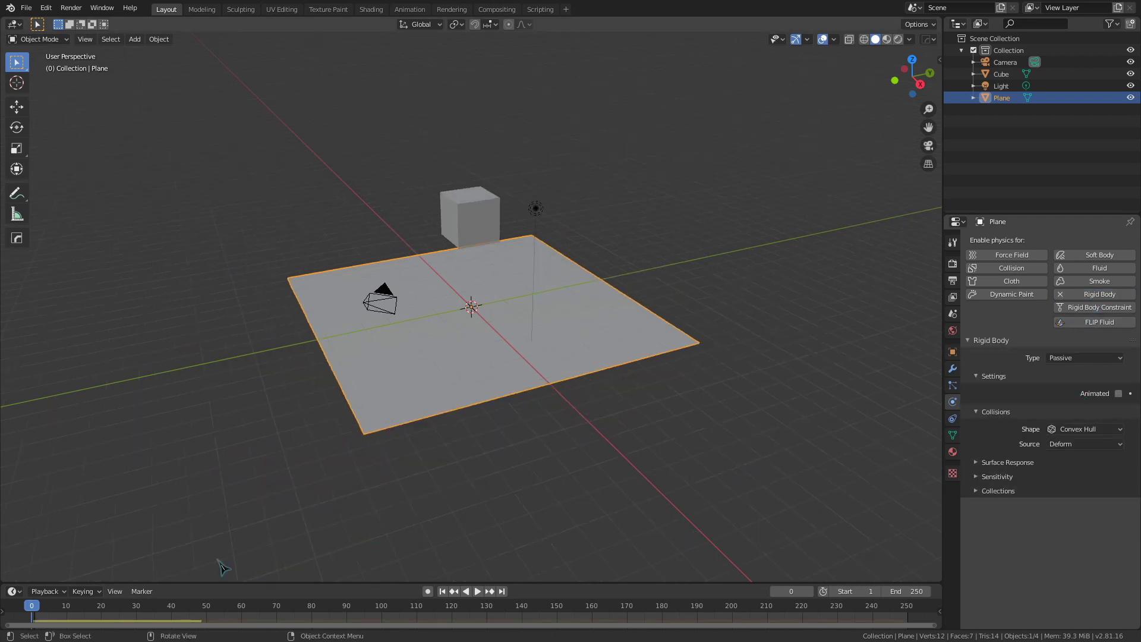
{"action": "key", "text": "space"}
{"action": "scroll", "coordinate": [642, 510], "scroll_direction": "up", "scroll_amount": 2}
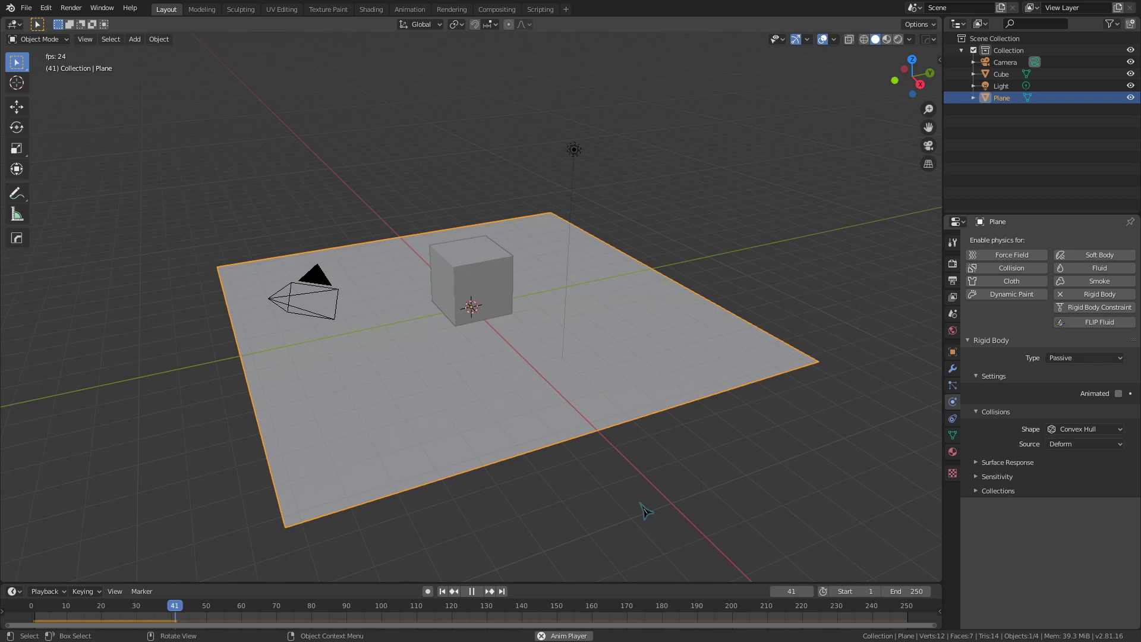
{"action": "key", "text": "Escape"}
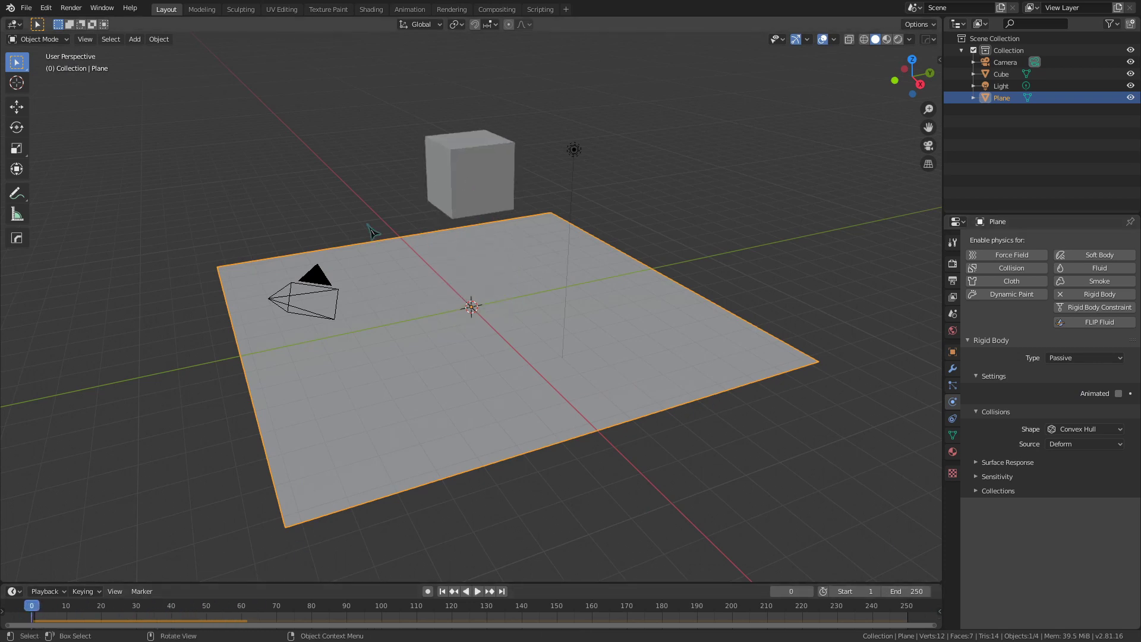
Step: Select the cube and reposition it along the Z axis above the floor plane
{"action": "left_click", "coordinate": [499, 184]}
{"action": "scroll", "coordinate": [602, 354], "scroll_direction": "down", "scroll_amount": 2}
{"action": "key", "text": "g"}
{"action": "key", "text": "z"}
{"action": "left_click", "coordinate": [618, 332]}
Step: Replay the simulation from the start in a low side view to examine the cube's landing, and pause it
{"action": "key", "text": "space"}
{"action": "middle_click_drag", "start_coordinate": [618, 333], "coordinate": [584, 408]}
{"action": "scroll", "coordinate": [637, 296], "scroll_direction": "down", "scroll_amount": 2}
{"action": "key", "text": "shift+Left"}
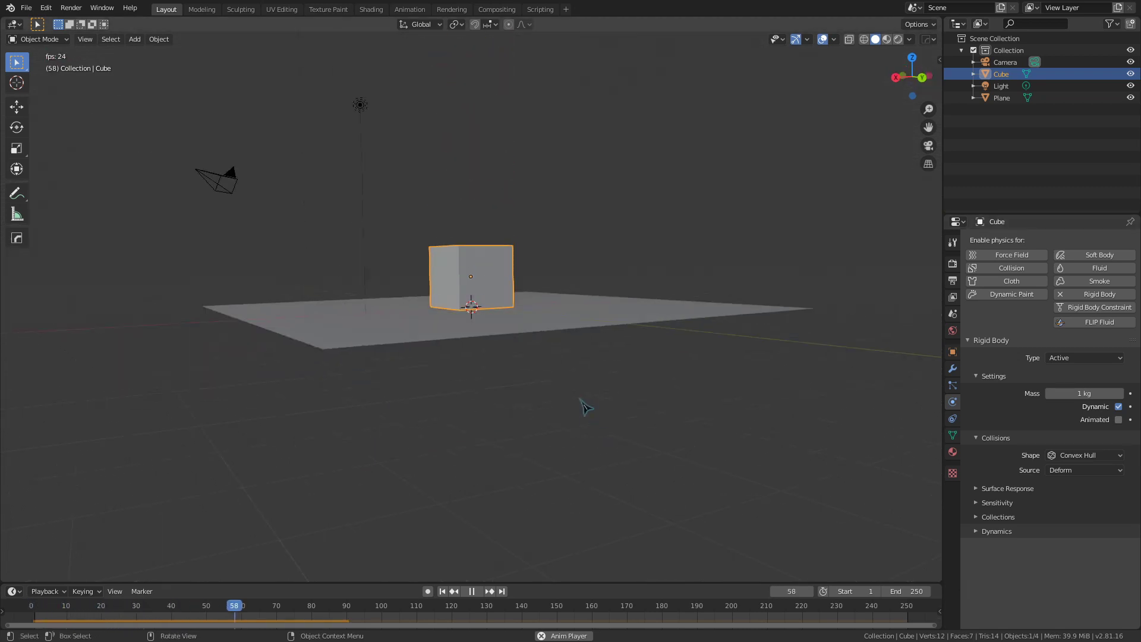
{"action": "key", "text": "space"}
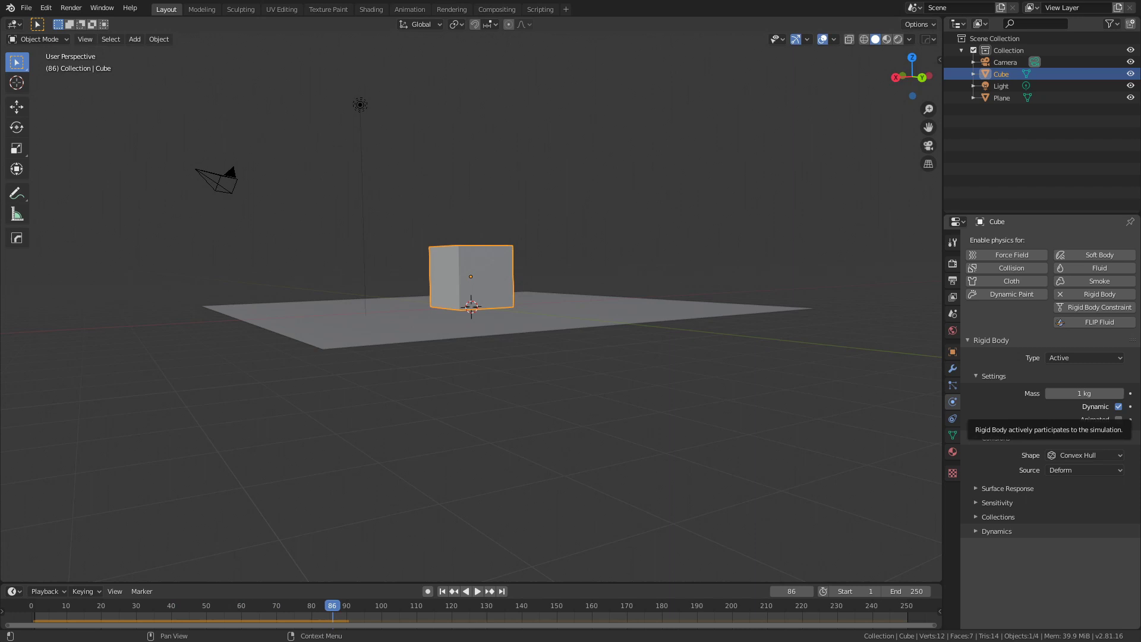